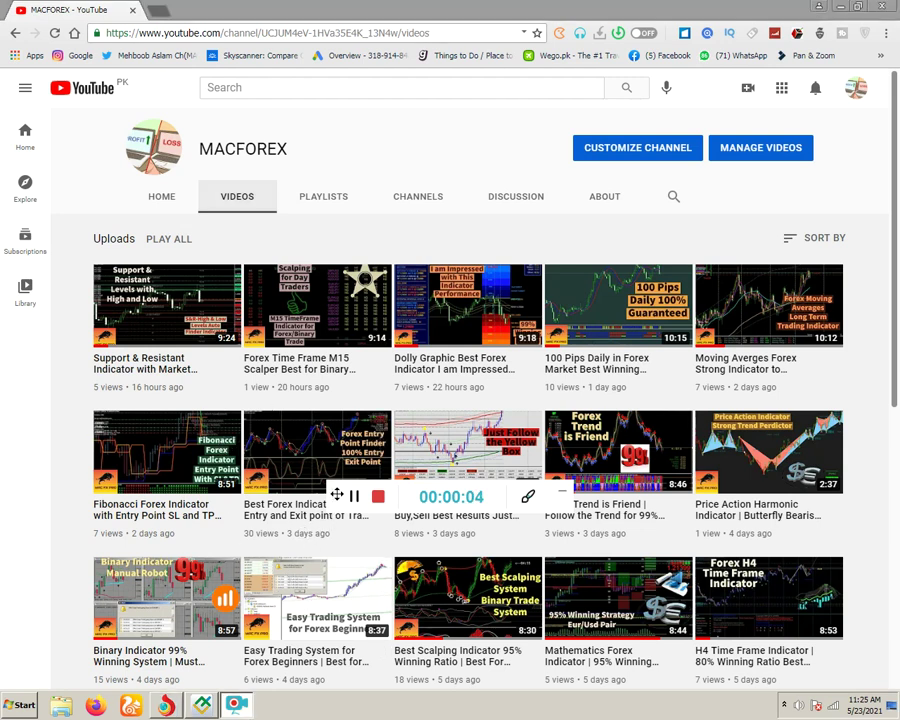
Step: Switch from the YouTube video list to the MetaTrader EURUSD H4 chart with ForexRaptus
drag(337, 494, 375, 699)
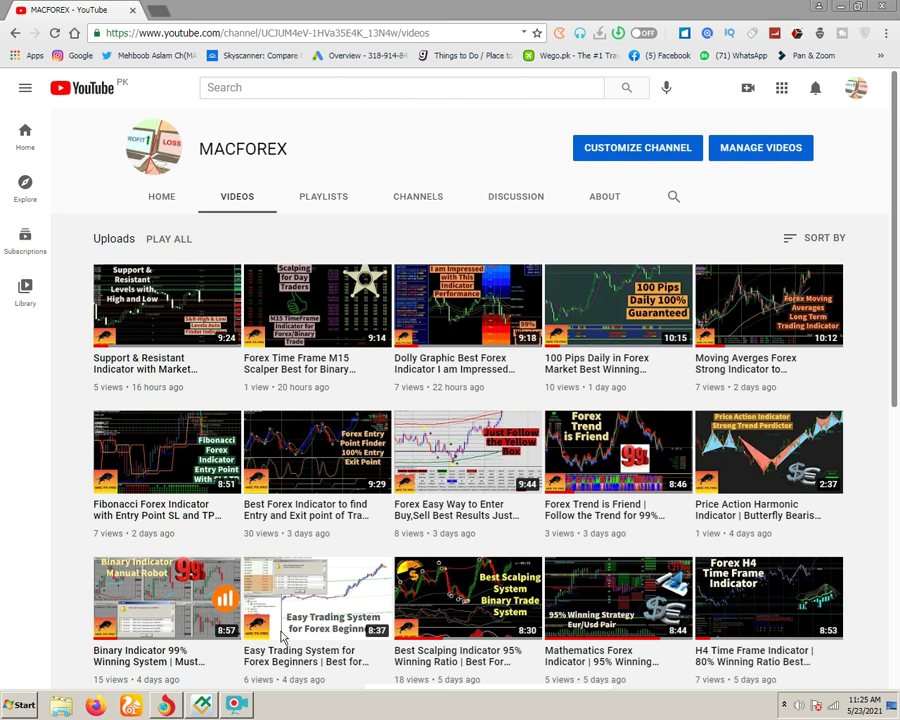
click(212, 708)
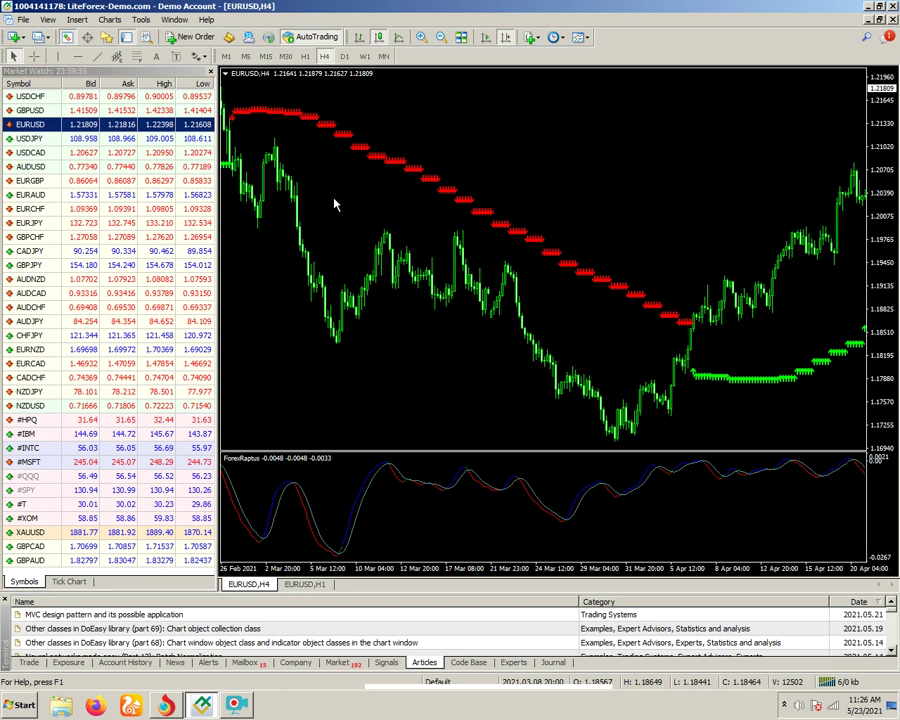
Step: Hide and restore Market Watch, resize the ForexRaptus pane, and tile the H4 and H1 charts
click(211, 75)
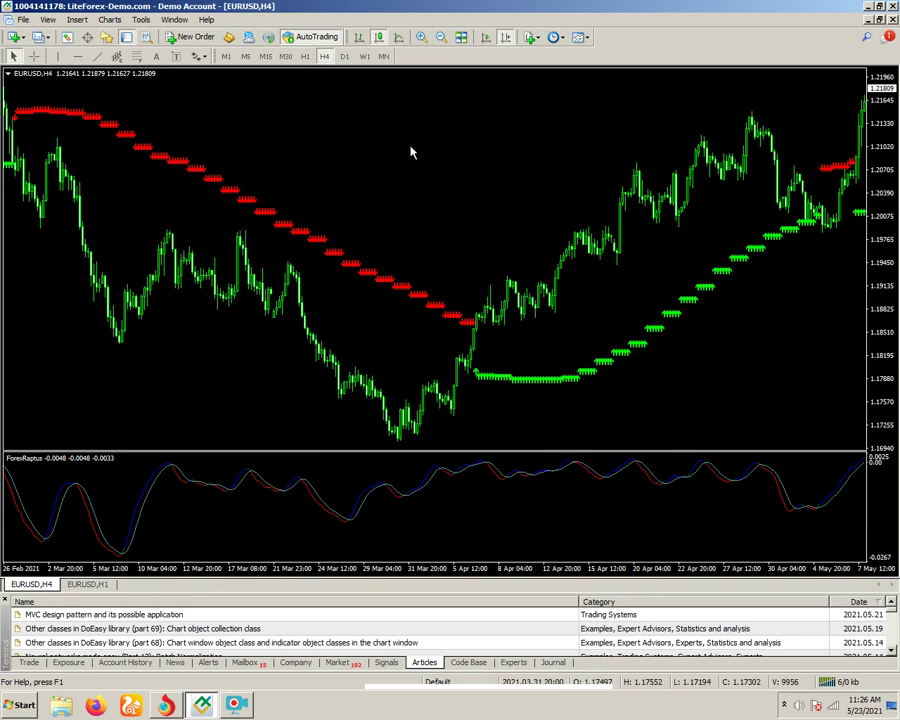
click(66, 37)
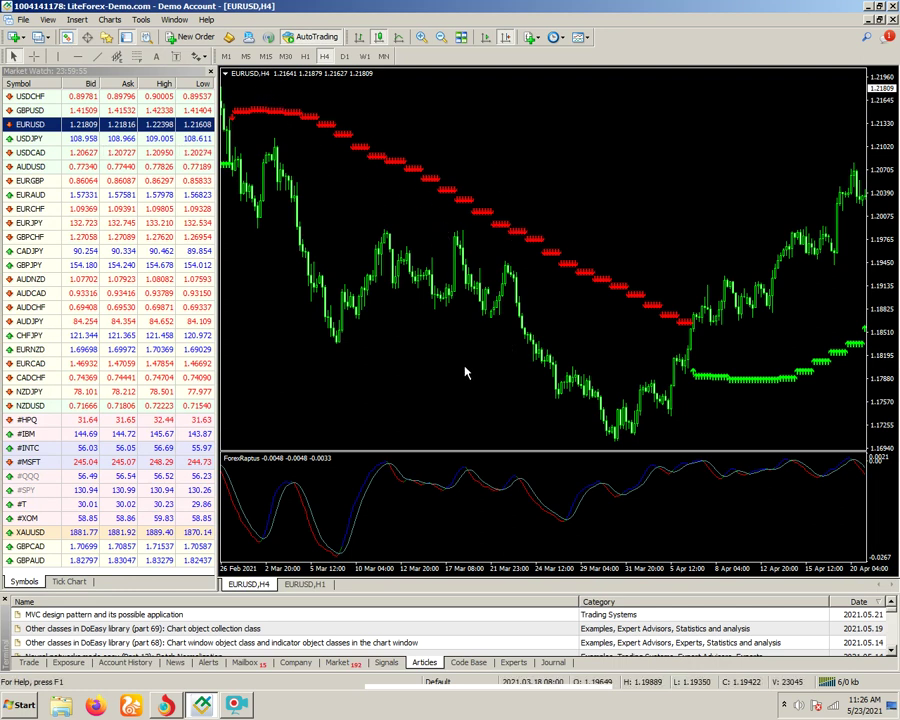
drag(380, 454, 378, 300)
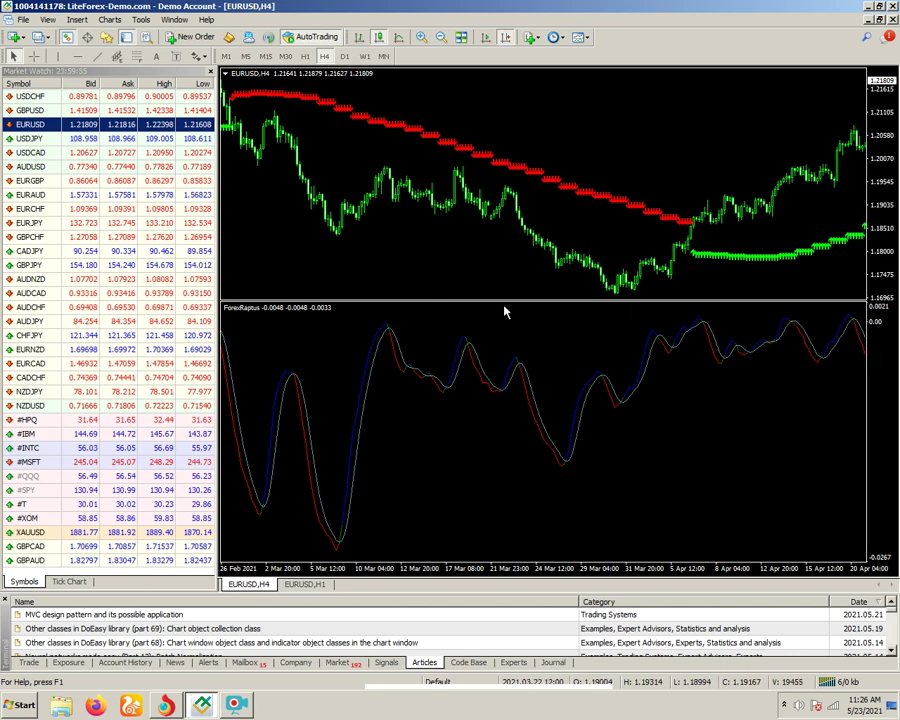
drag(503, 299, 521, 412)
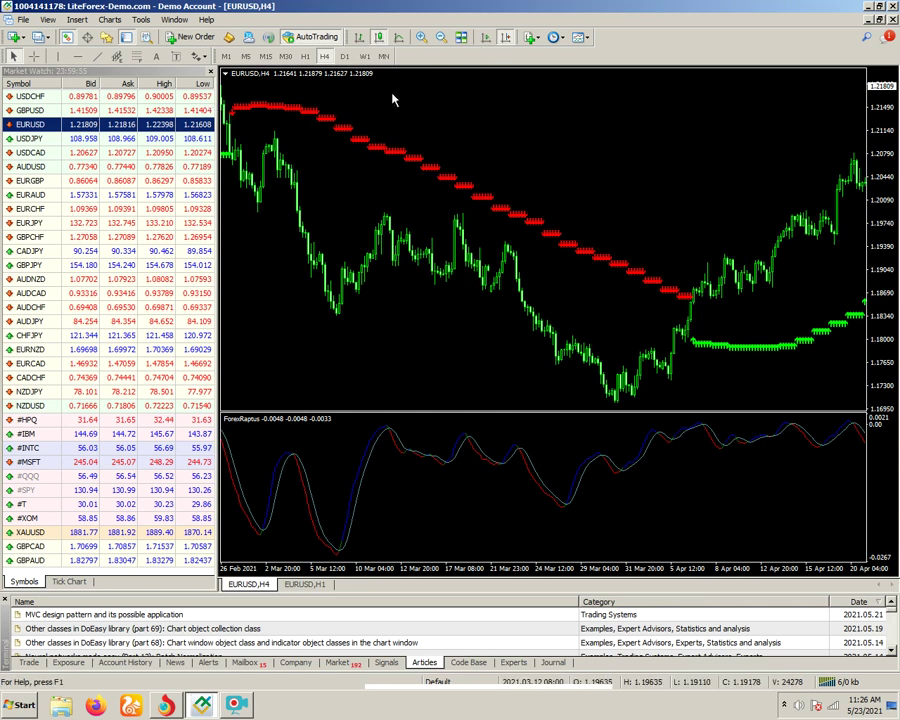
click(461, 37)
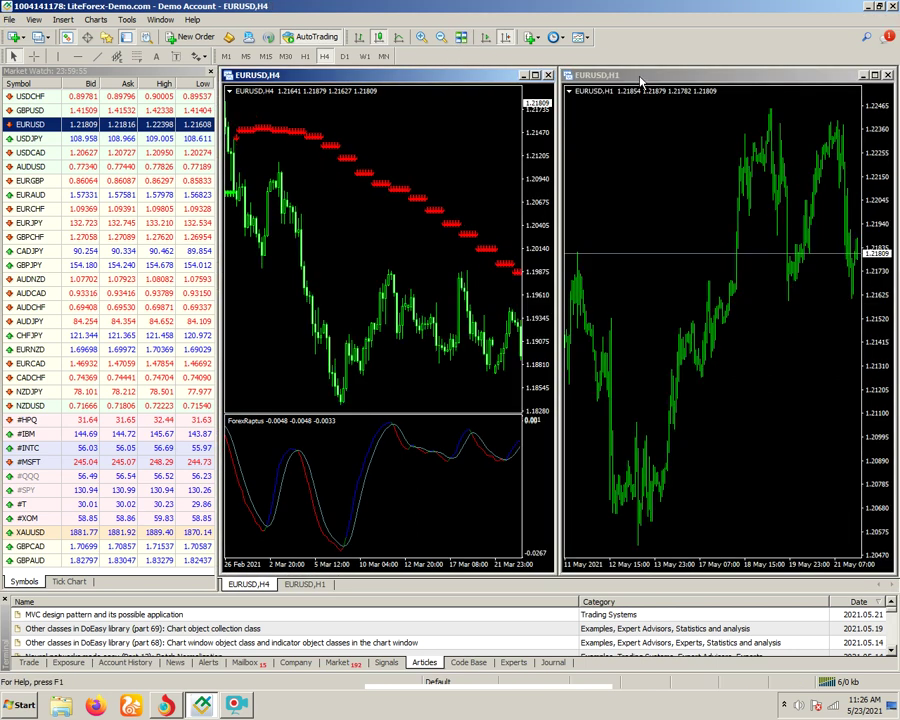
Step: Maximize the EURUSD H1 chart, zoom in, shift it and rescale its prices, then return to H4
double_click(641, 80)
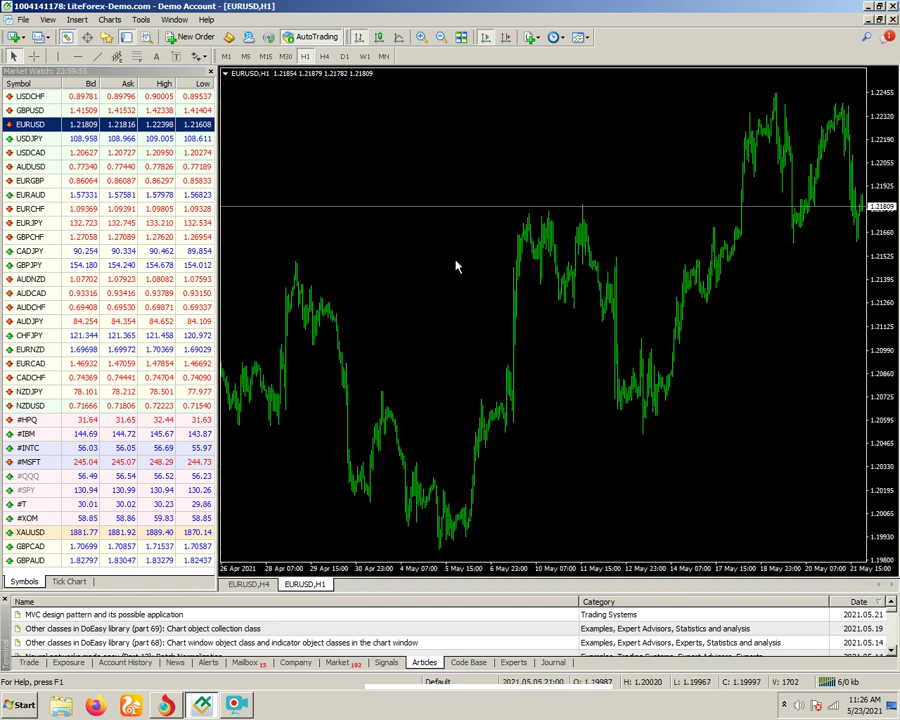
click(421, 39)
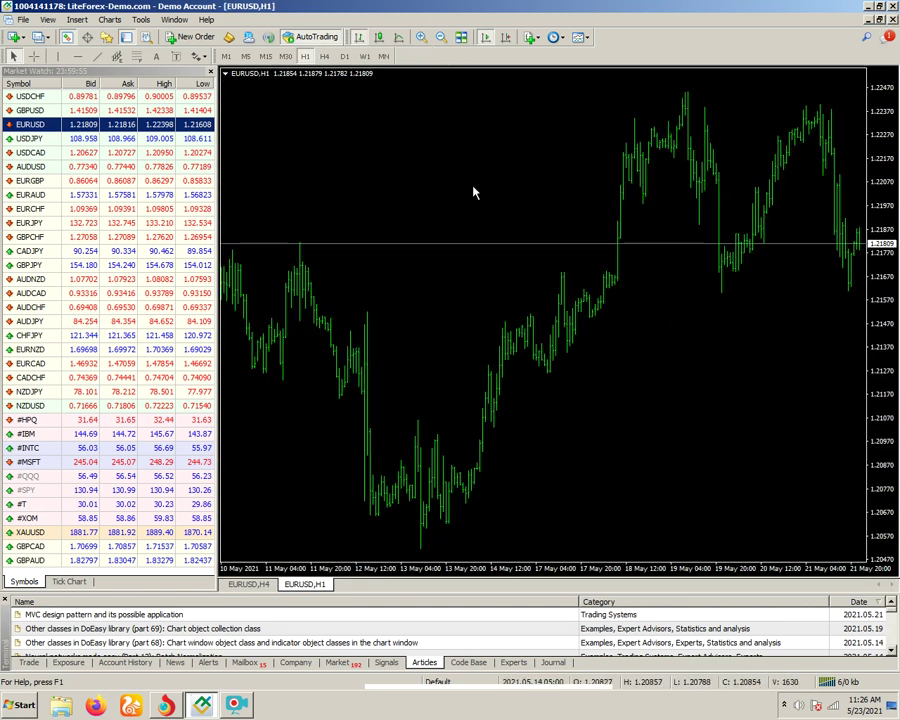
drag(884, 120, 570, 120)
click(510, 39)
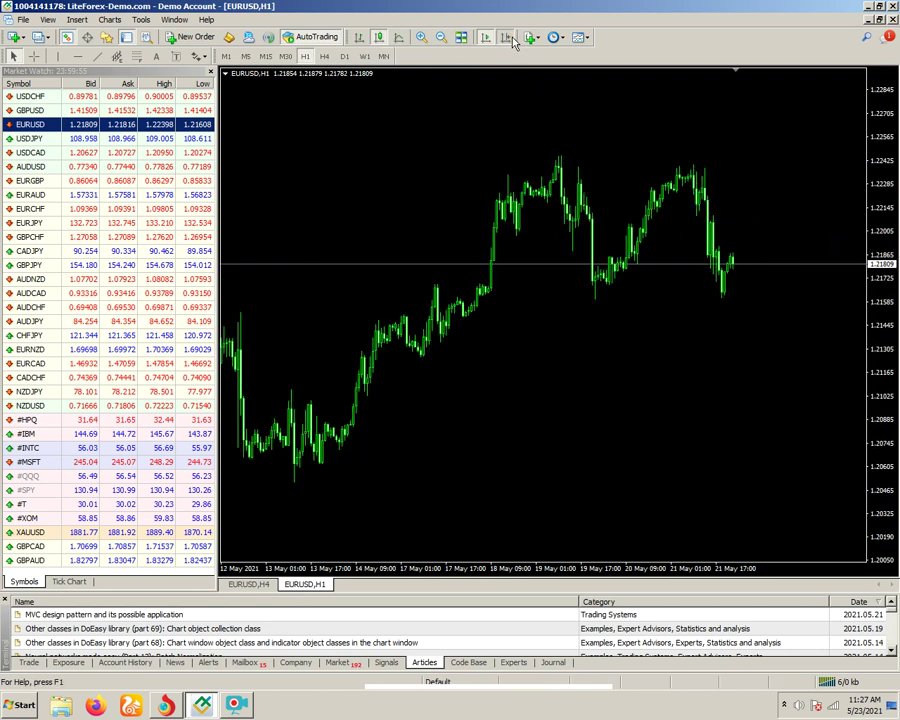
drag(613, 358, 655, 367)
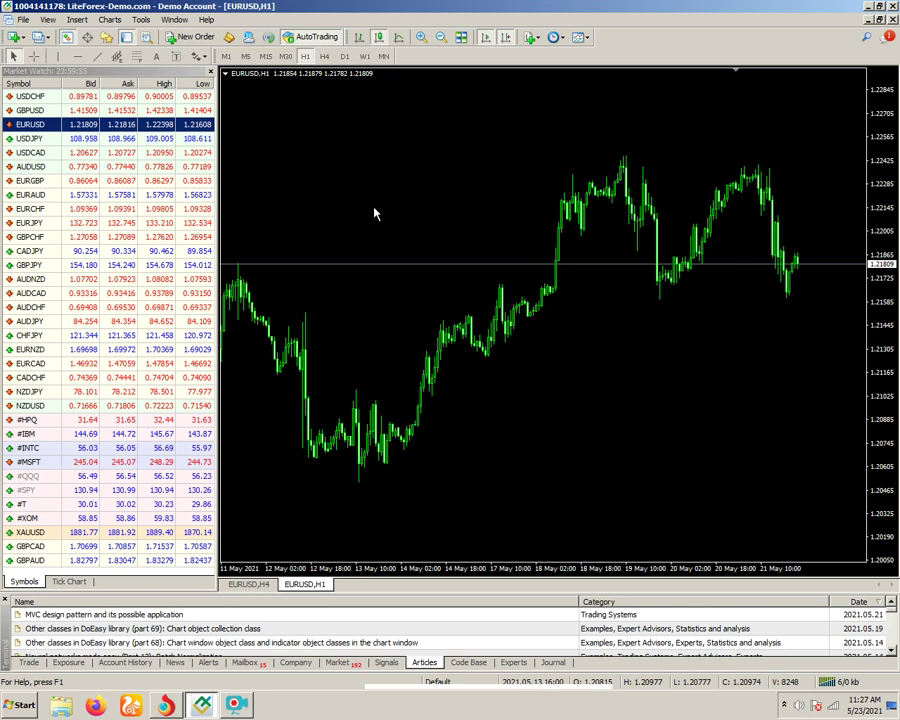
drag(890, 207, 651, 366)
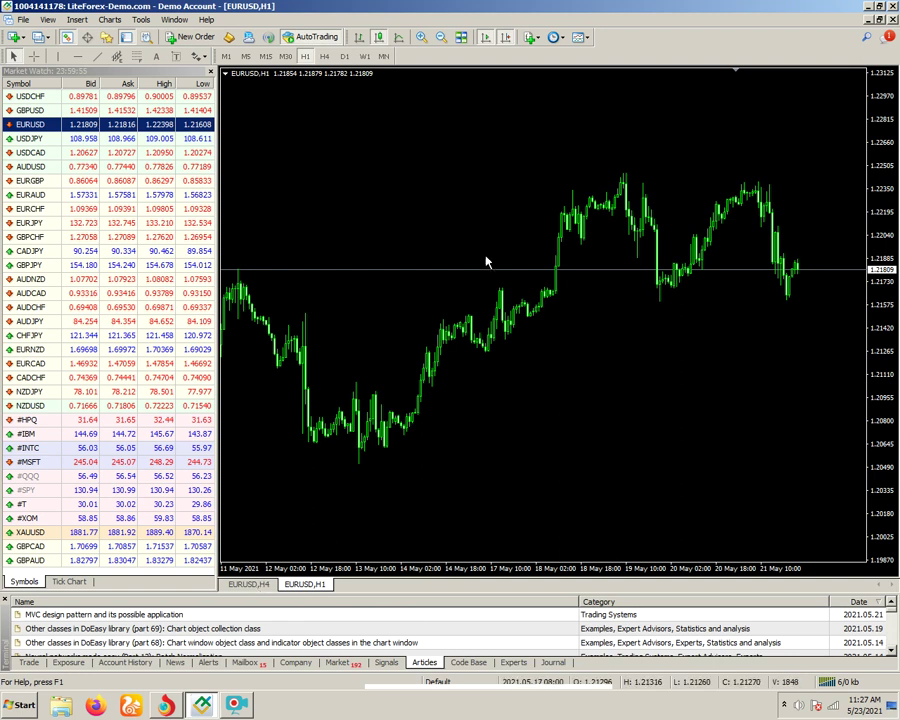
click(248, 584)
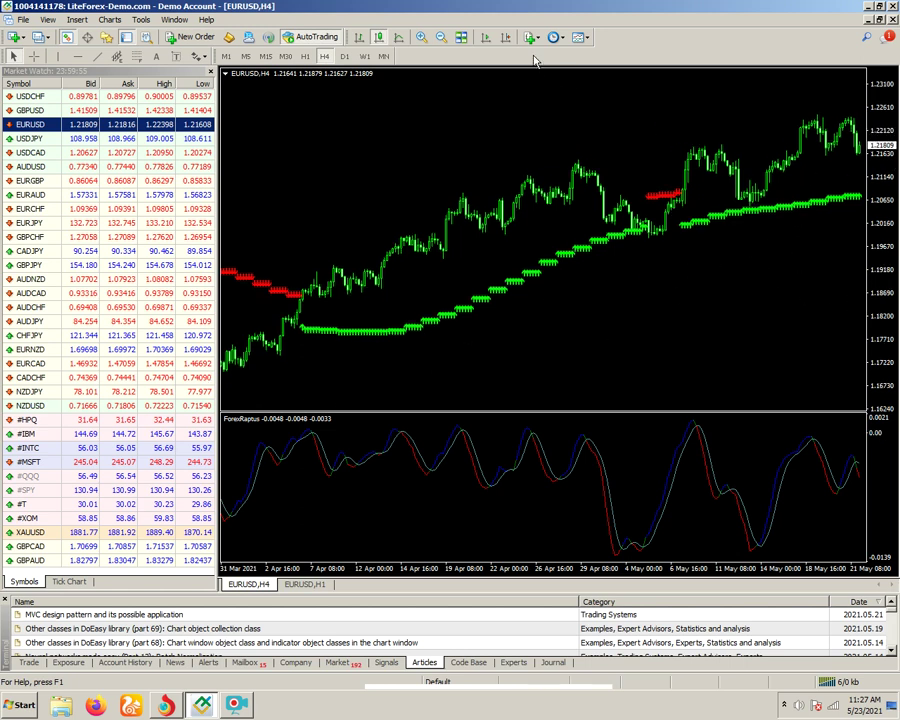
Step: Scroll the H4 chart back to mid-February–early April, toggling chart shift and the crosshair readout
click(498, 37)
click(34, 56)
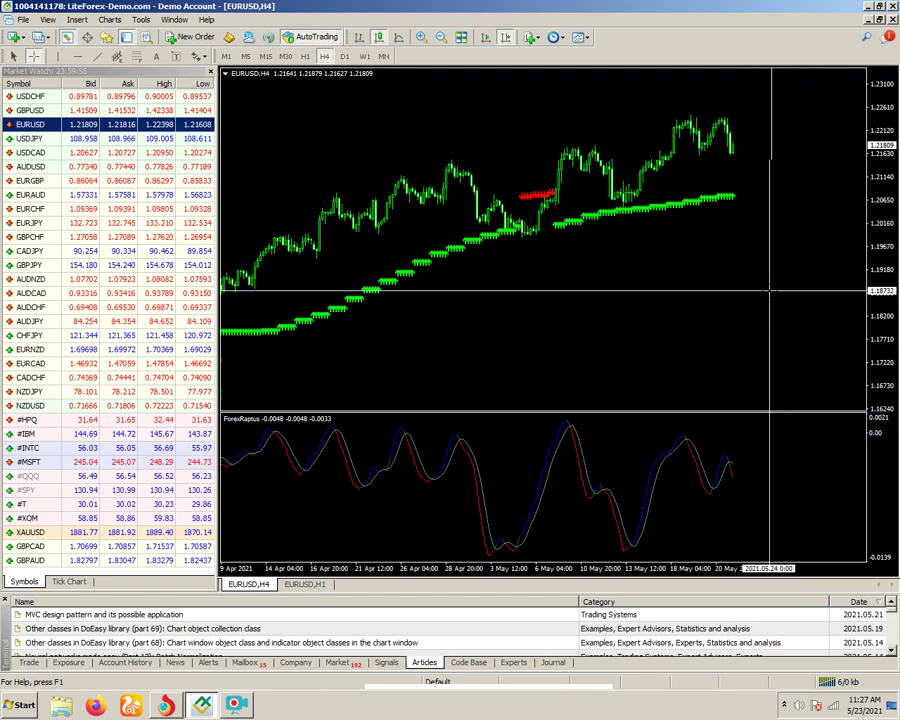
drag(436, 128, 585, 112)
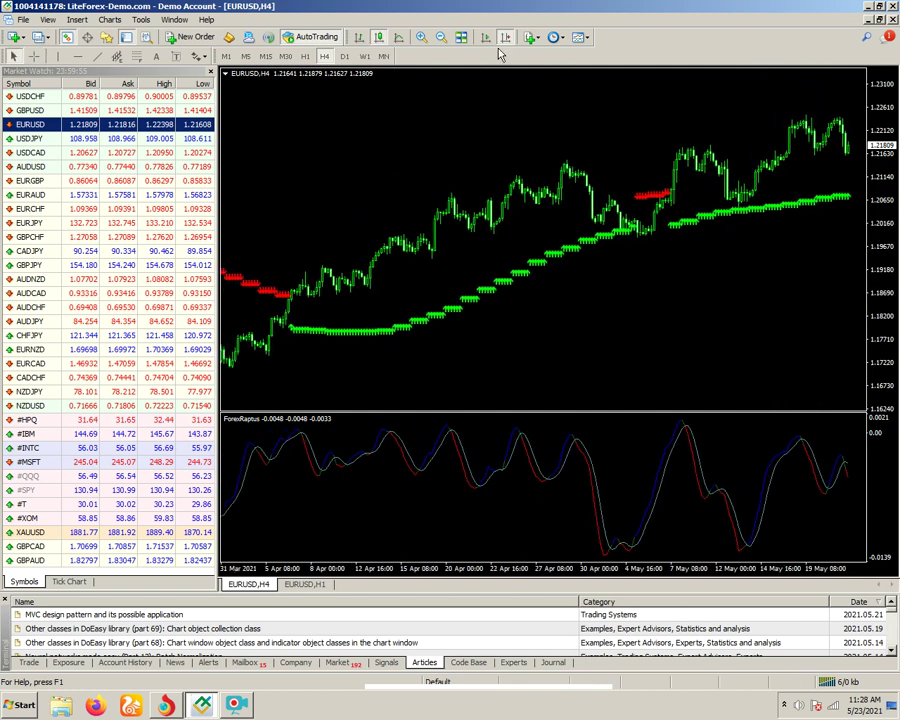
drag(488, 124, 757, 145)
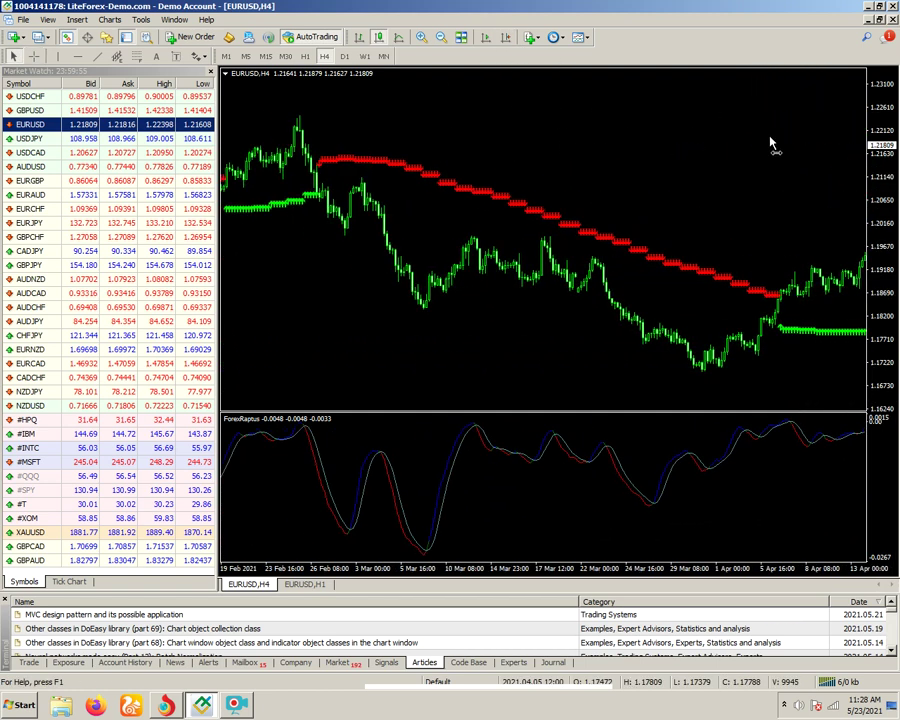
drag(229, 231, 368, 125)
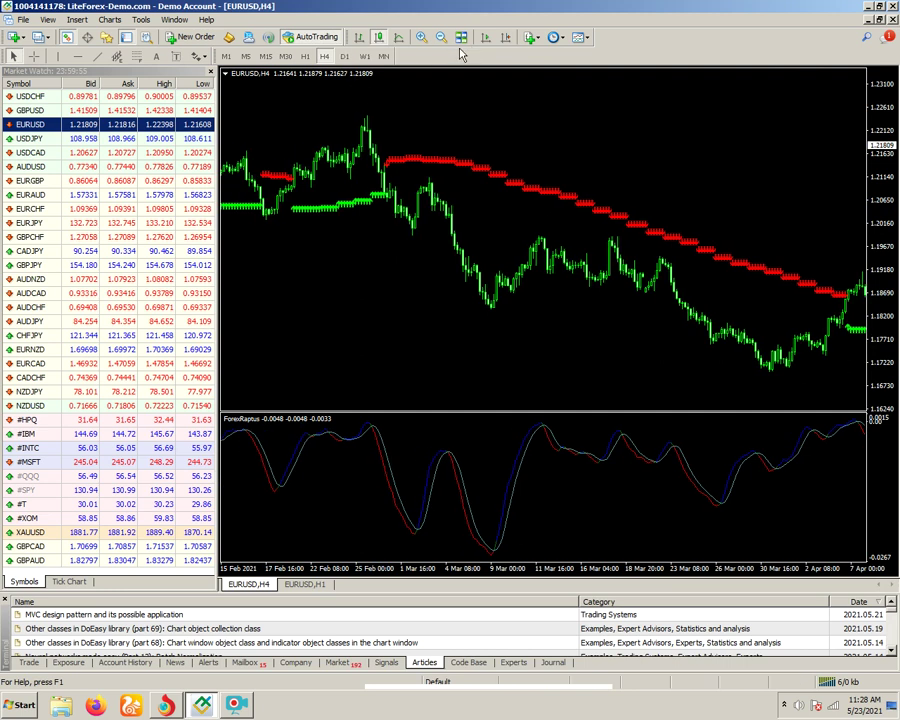
click(33, 56)
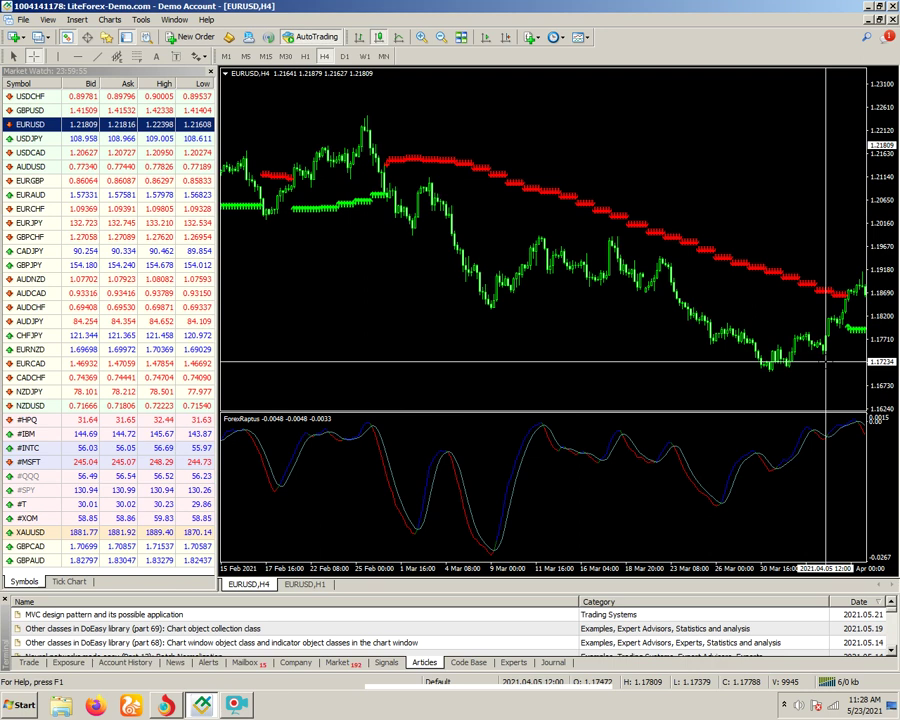
key(Escape)
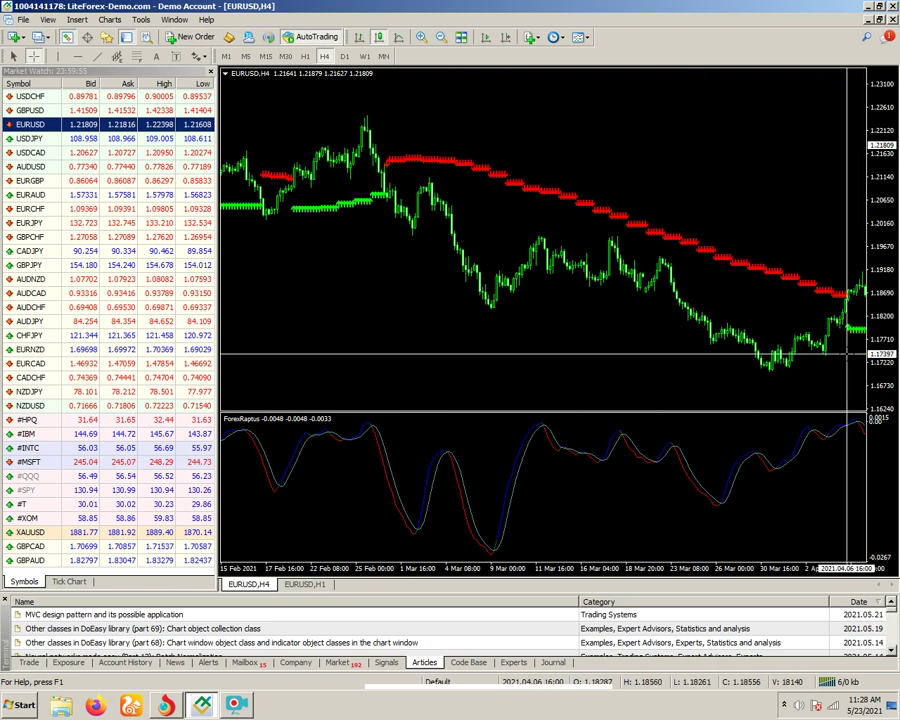
Step: Jump the H4 chart to the latest bars through 20 May with chart shift and crosshair on
click(505, 38)
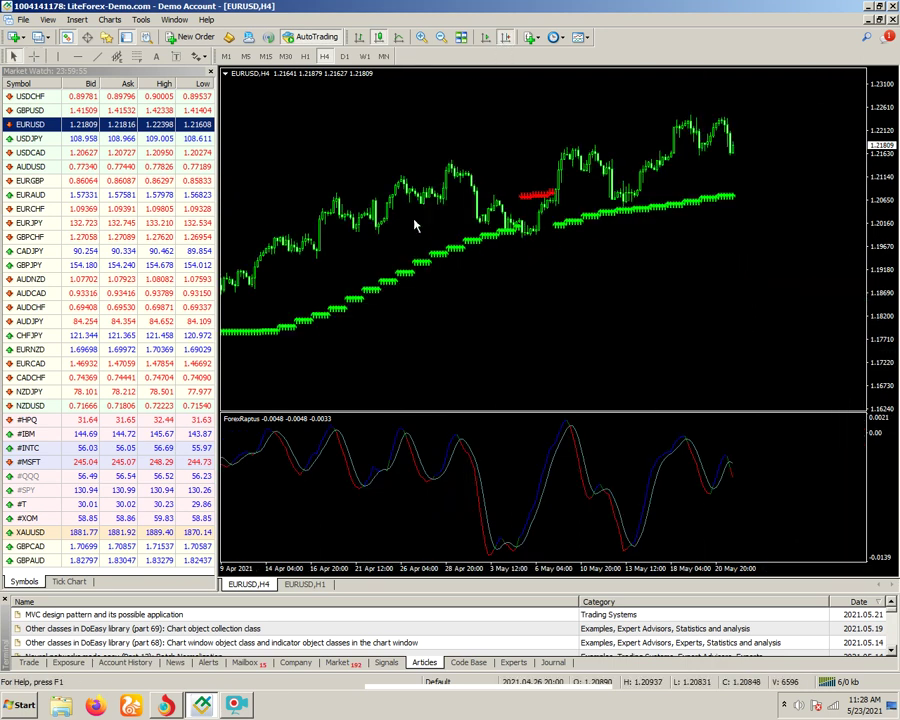
click(505, 38)
scroll(400, 75, up, 3)
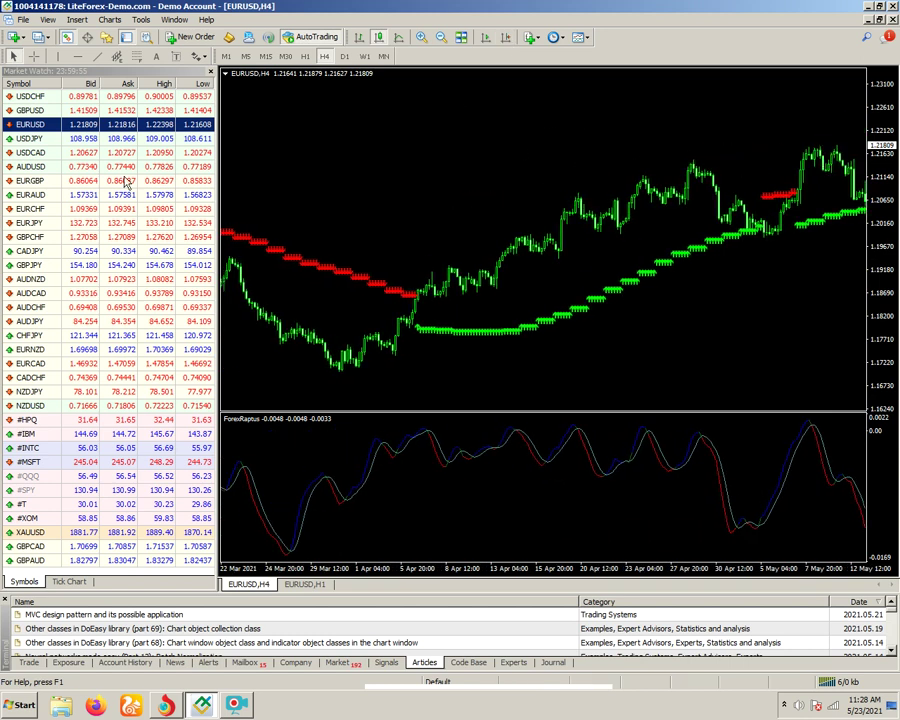
click(33, 56)
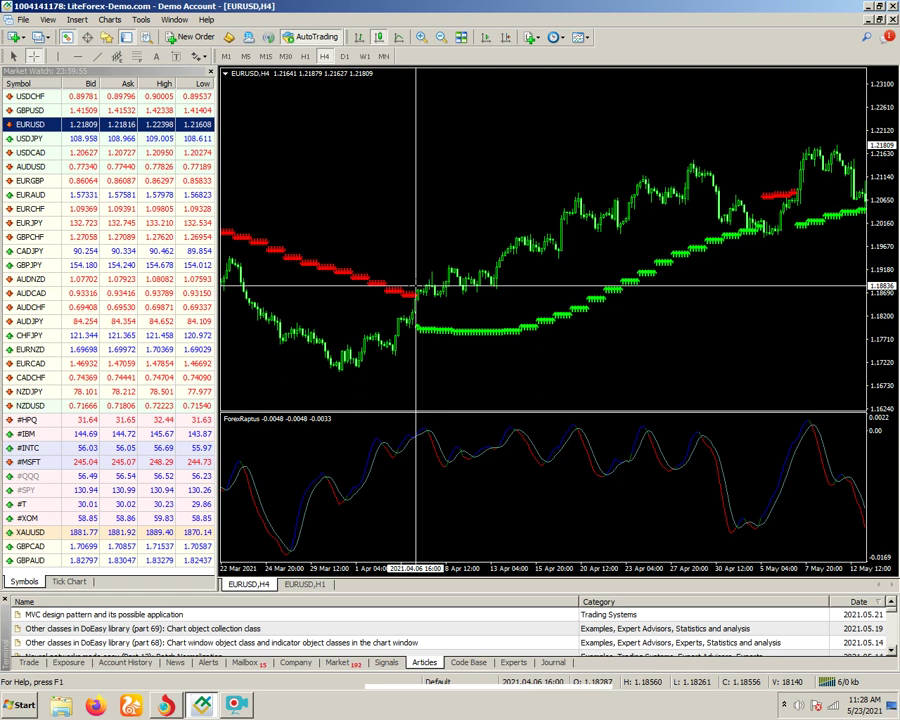
click(505, 38)
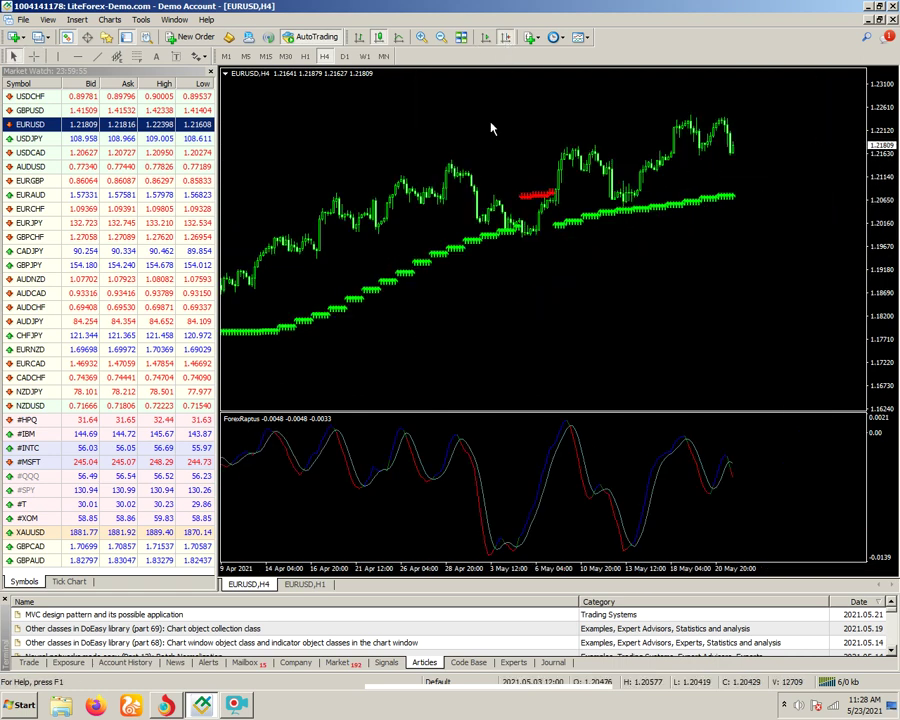
click(33, 56)
Step: Rescale the H4 price axis to about 1.1766–1.2277 and turn on the crosshair readout
drag(897, 300, 897, 263)
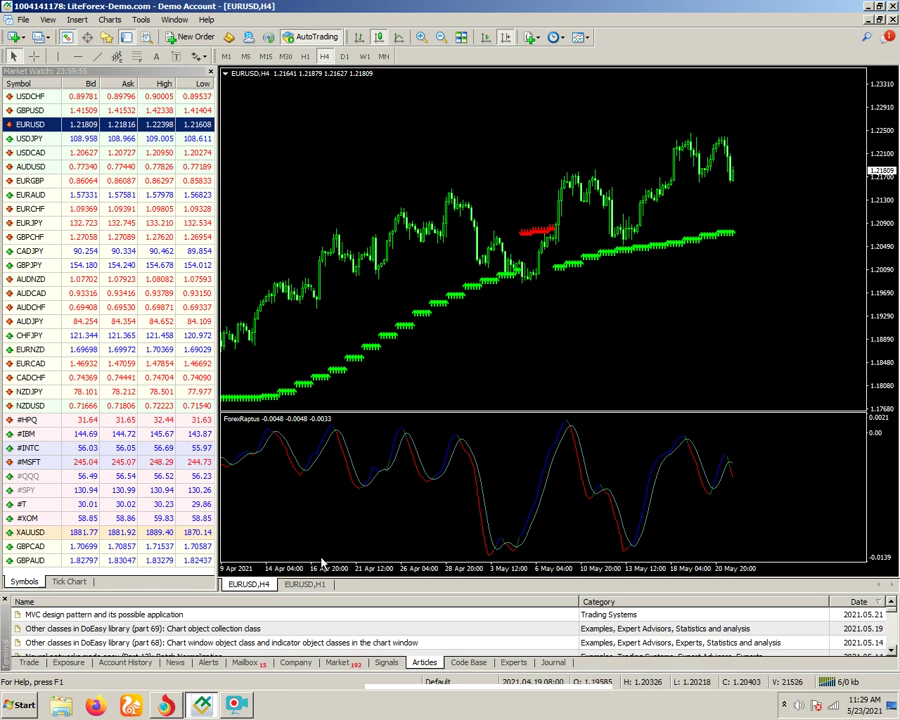
drag(614, 318, 714, 308)
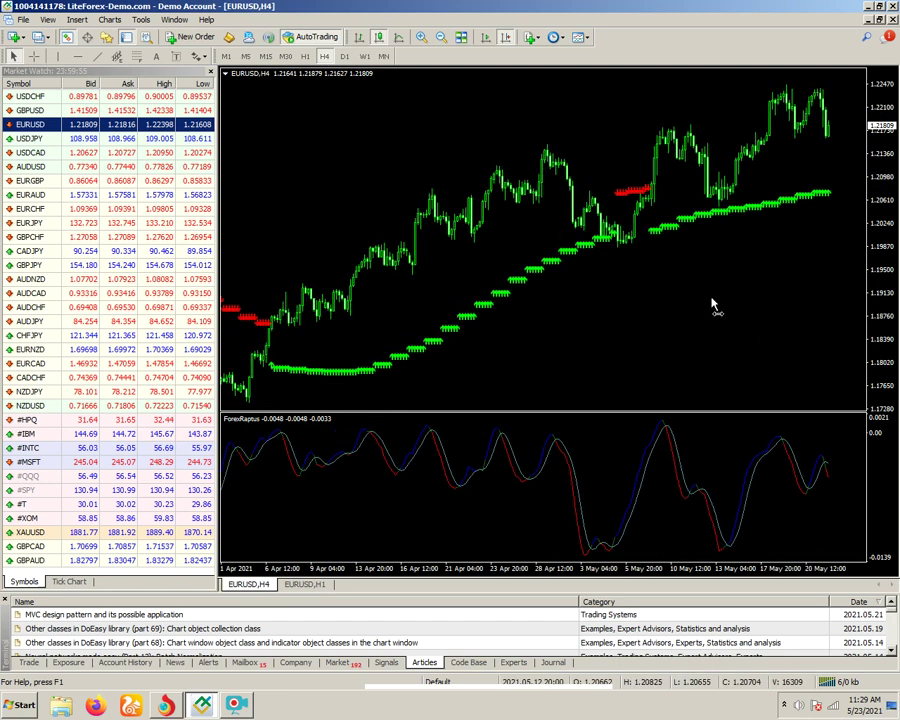
drag(880, 175, 880, 208)
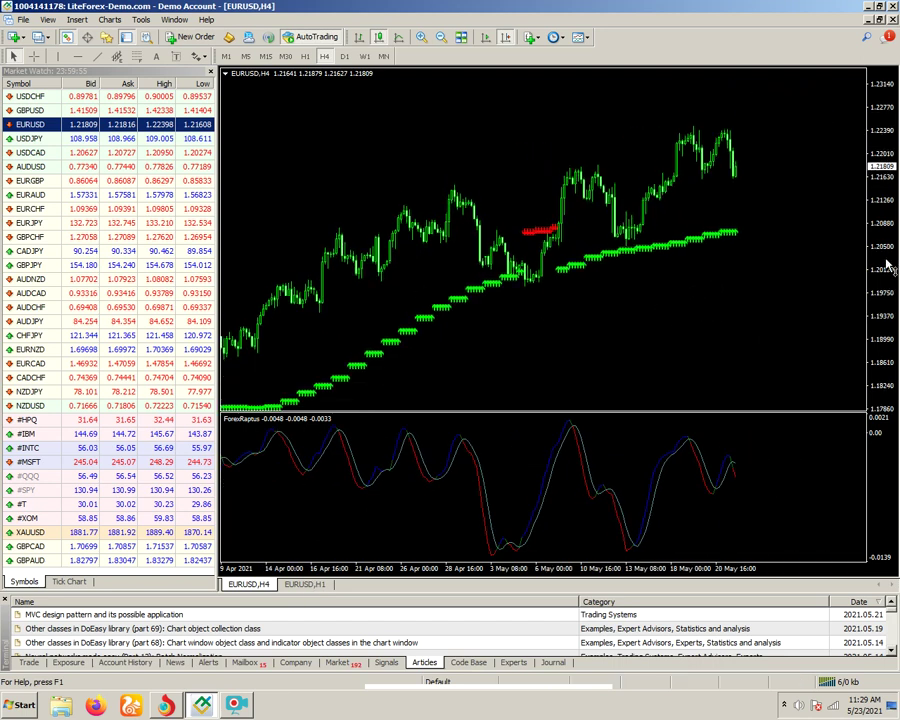
click(33, 56)
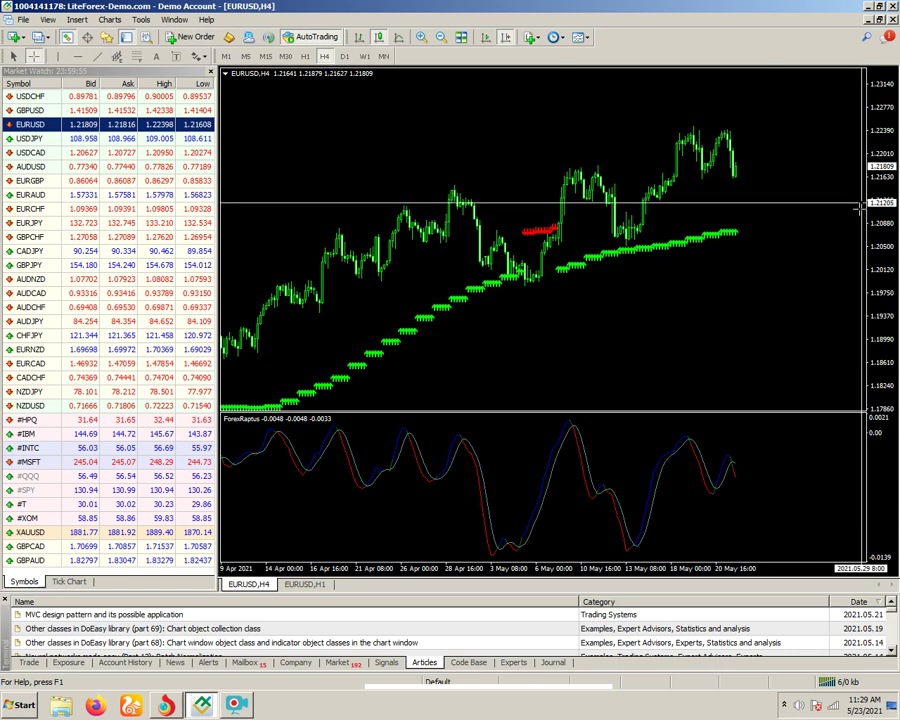